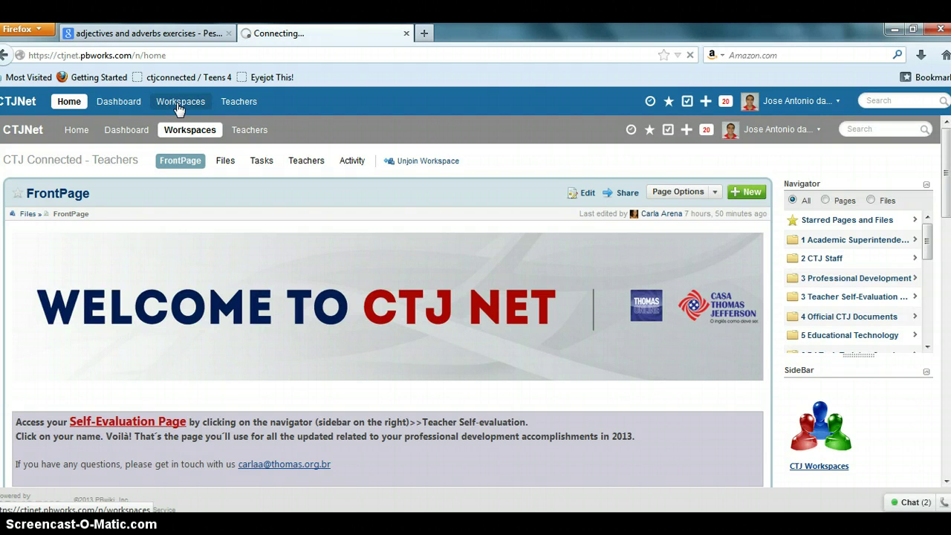
Open the Basic Course workspace from the CTJ Regular Courses collection
click(178, 110)
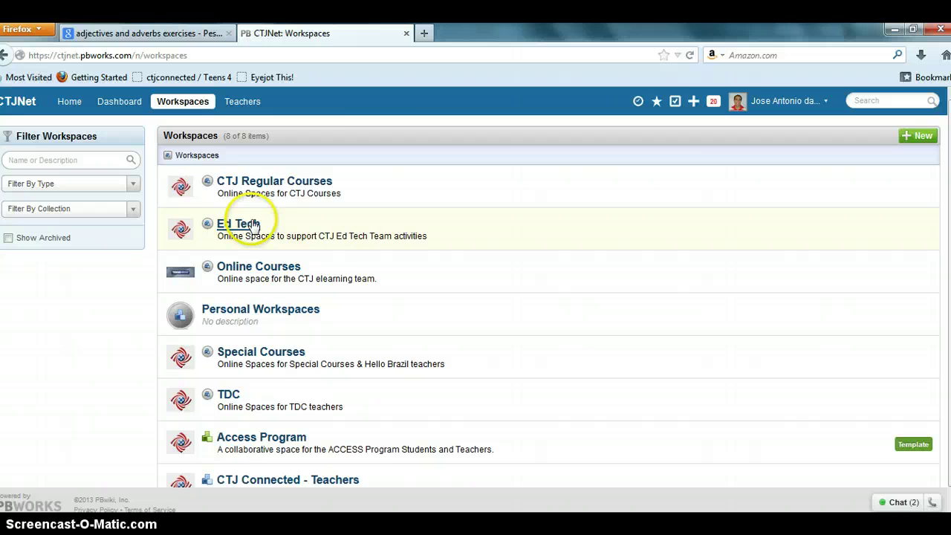
mouse_move(256, 190)
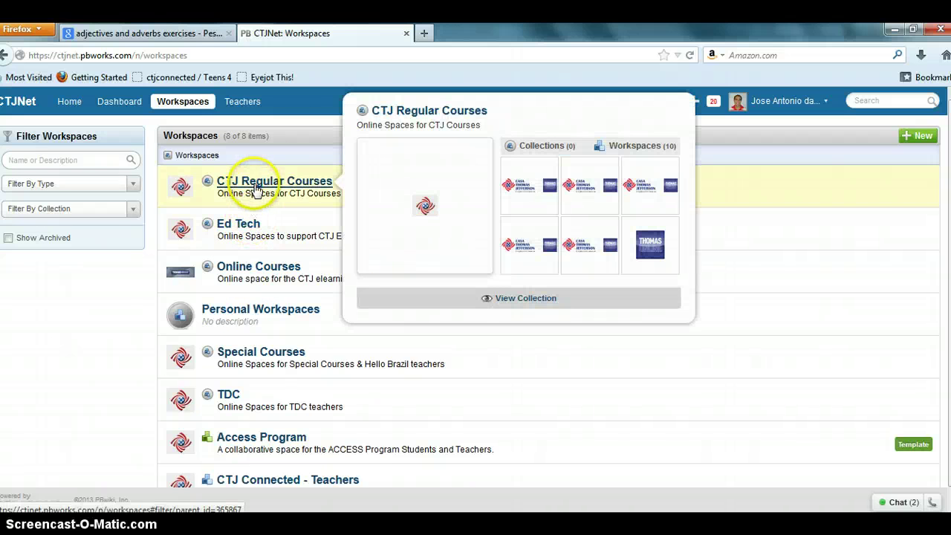
click(256, 190)
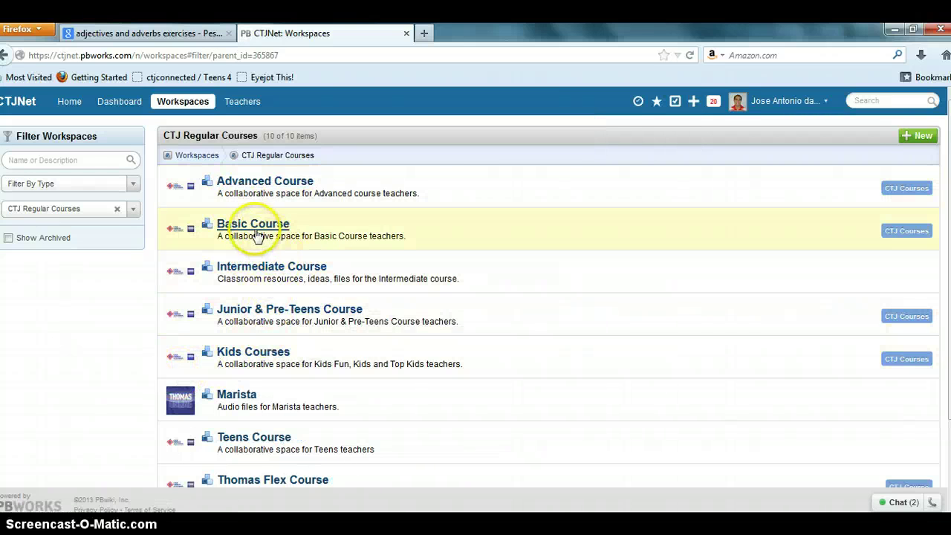
mouse_move(239, 250)
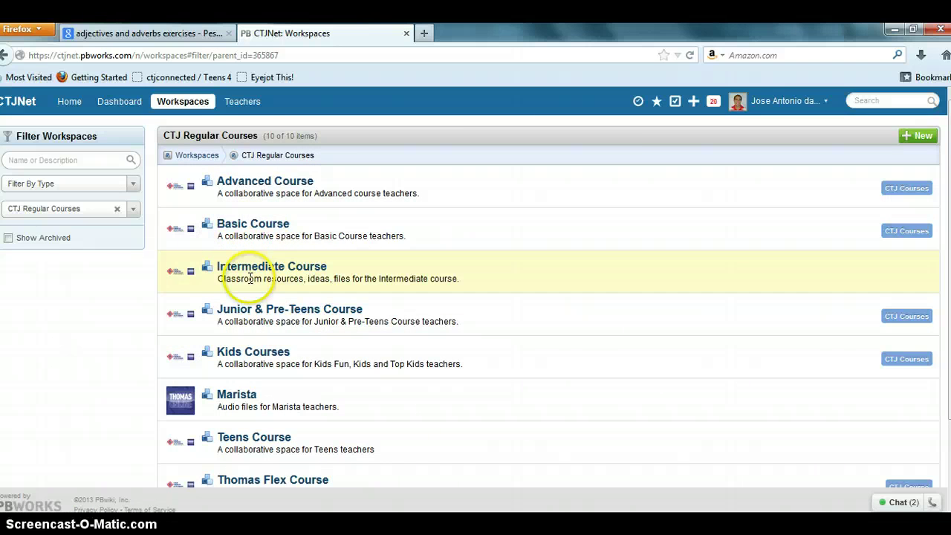
mouse_move(223, 227)
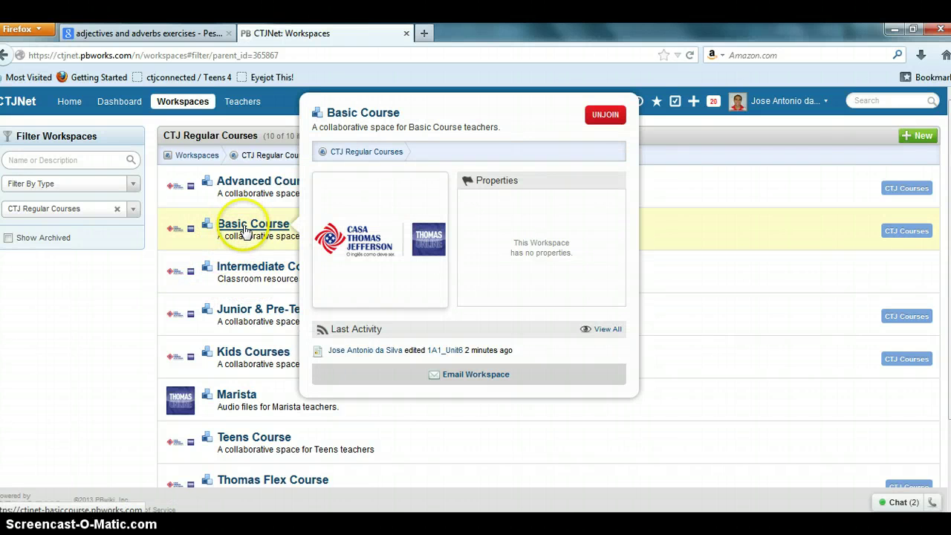
click(246, 232)
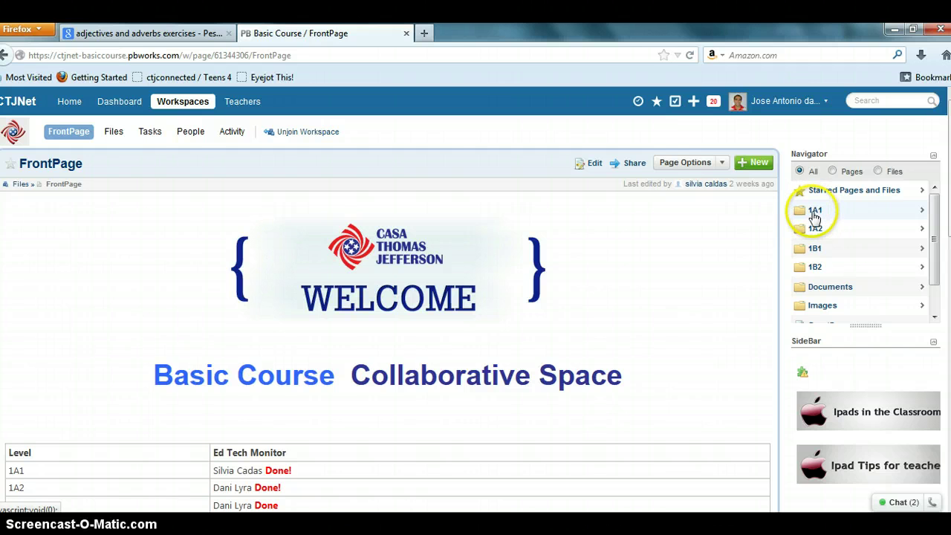
Show only the pages in the 1A1 folder and open the 1A1_Unit6 page
click(815, 214)
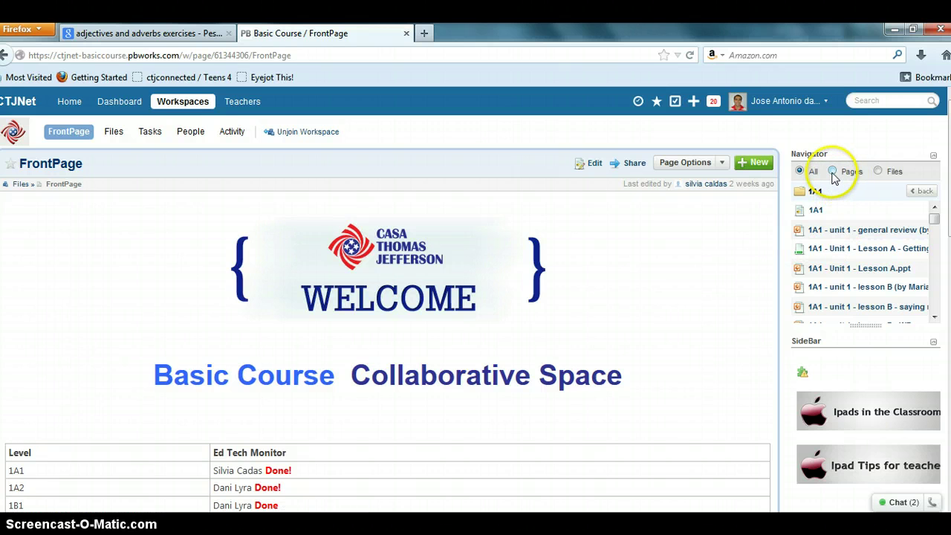
click(833, 172)
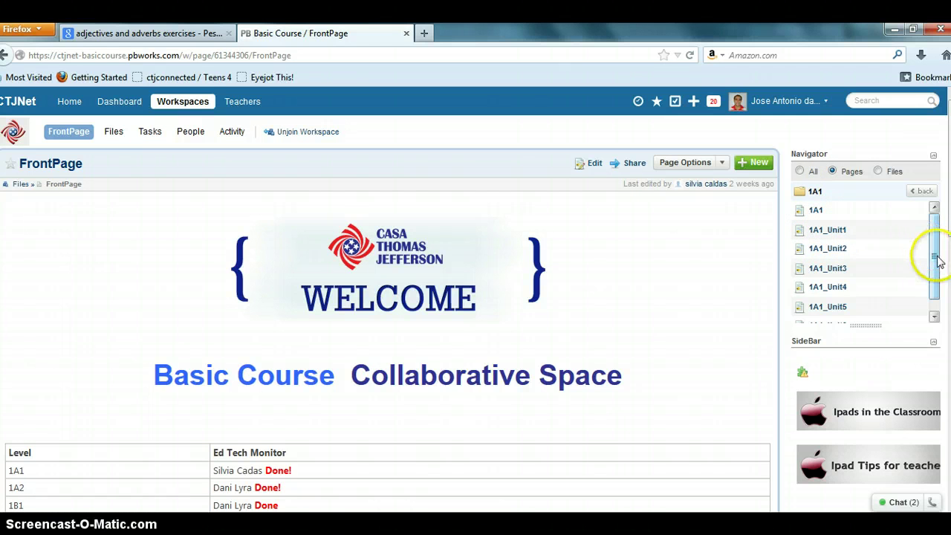
drag(938, 260, 935, 276)
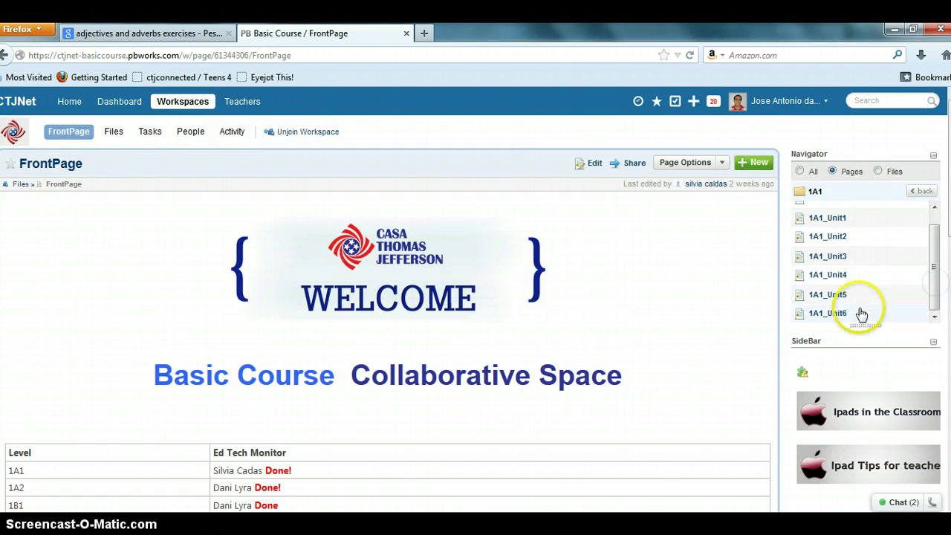
click(829, 315)
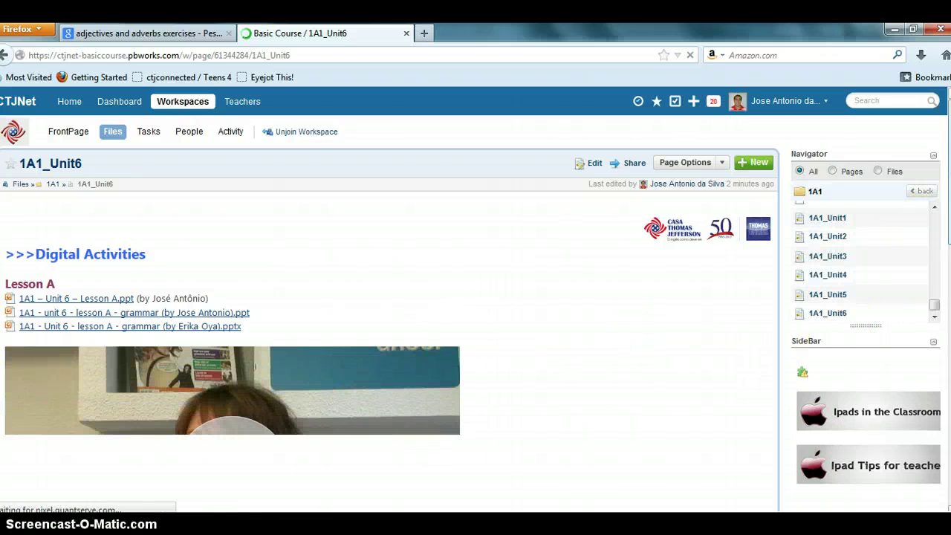
Put the 1A1_Unit6 page into edit mode and place the cursor on the empty line below the Lesson B presentation link
scroll(476, 297, down, 2)
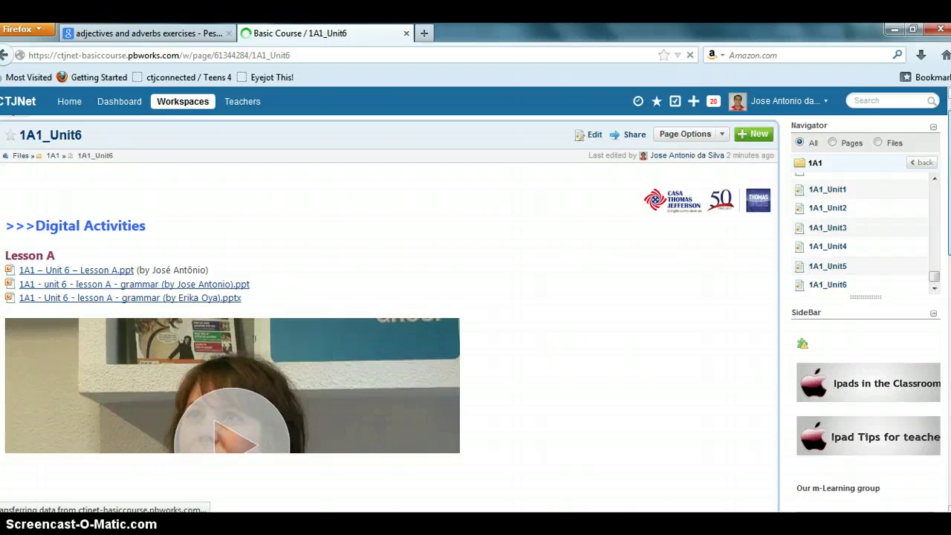
scroll(476, 297, down, 3)
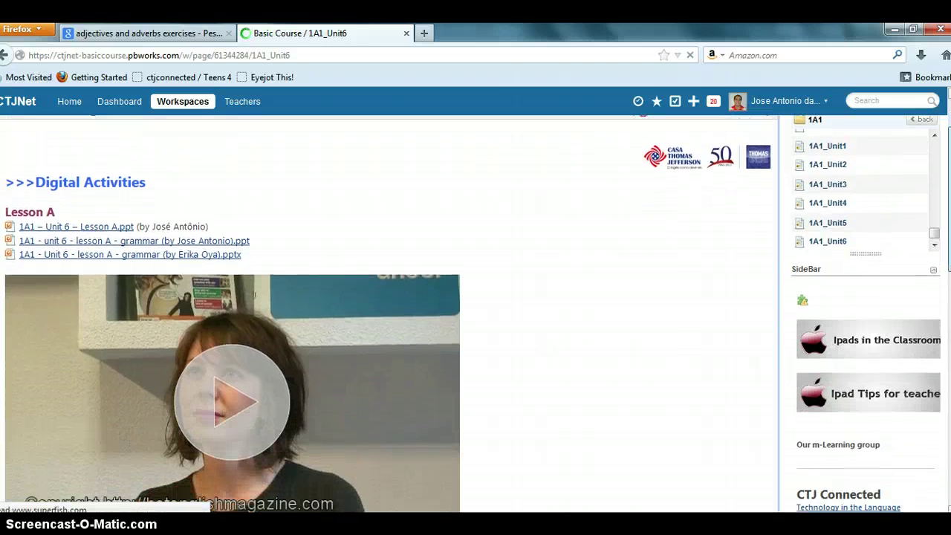
scroll(475, 297, down, 3)
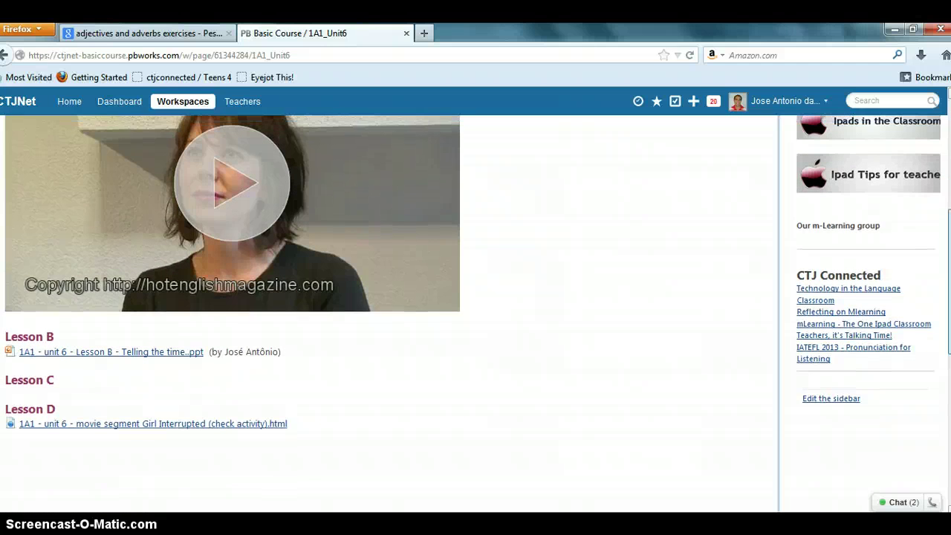
scroll(475, 312, up, 5)
scroll(947, 199, up, 2)
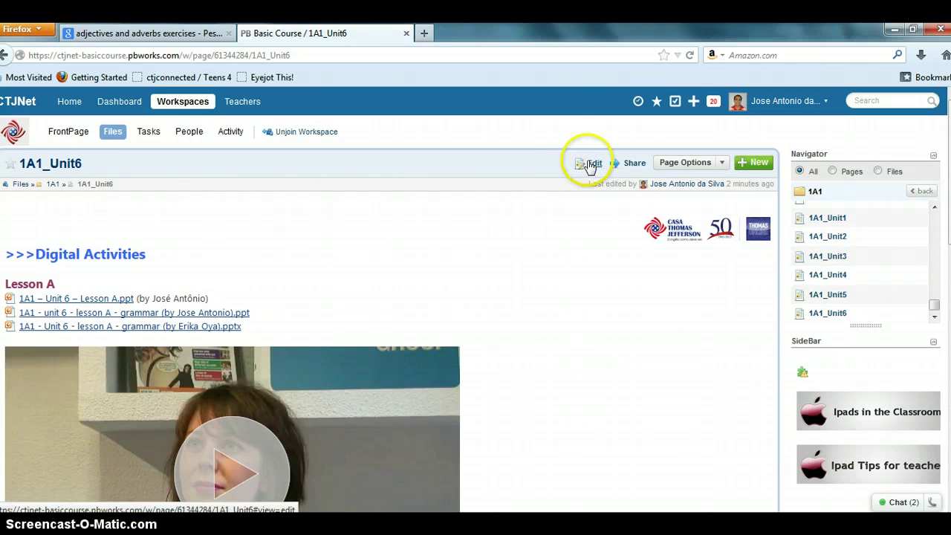
click(591, 165)
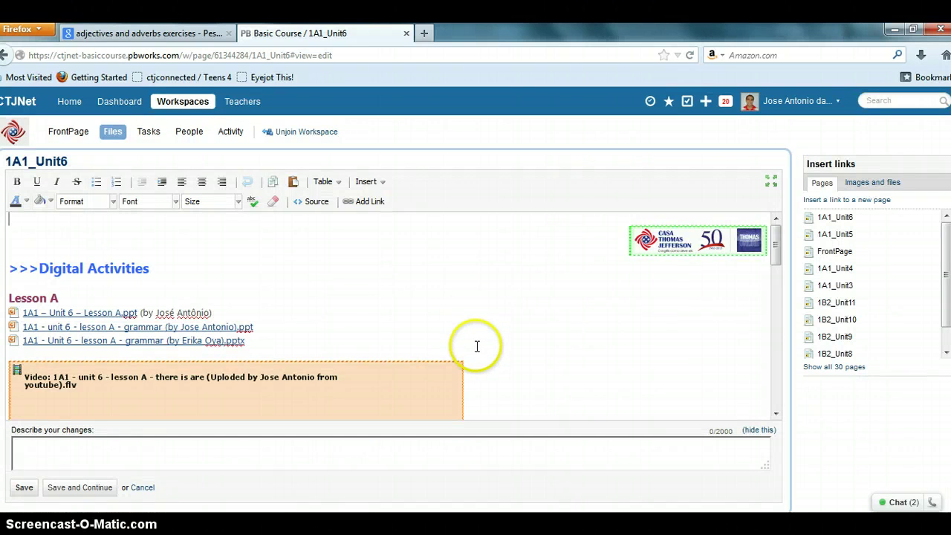
scroll(476, 344, down, 5)
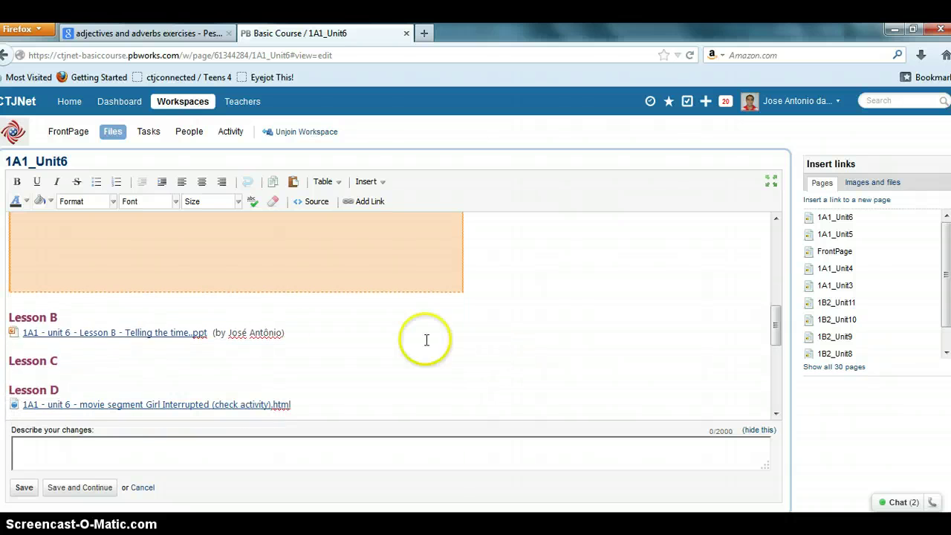
click(24, 347)
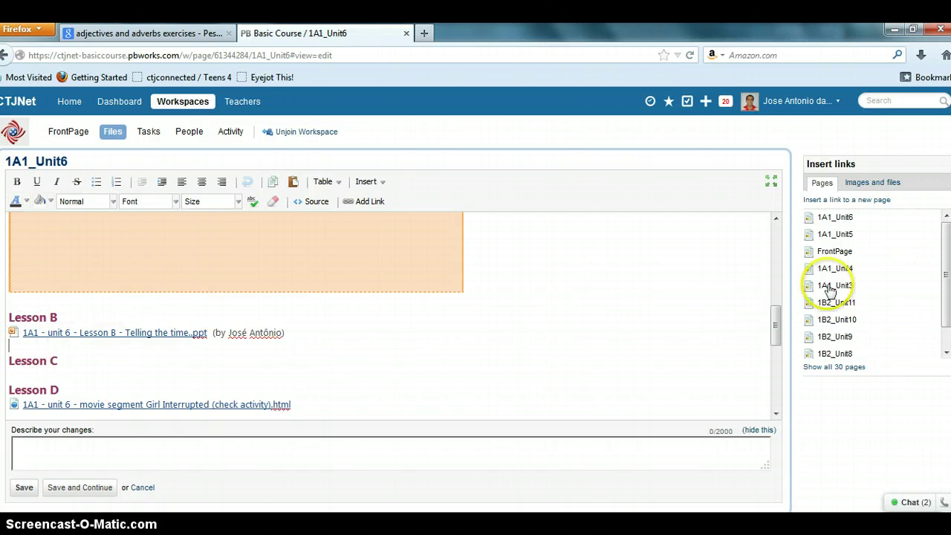
Upload the file "1A1 – unit 6 – Lesson B - unscramble questions" from the Dropbox folder Documents > 1A1
click(861, 187)
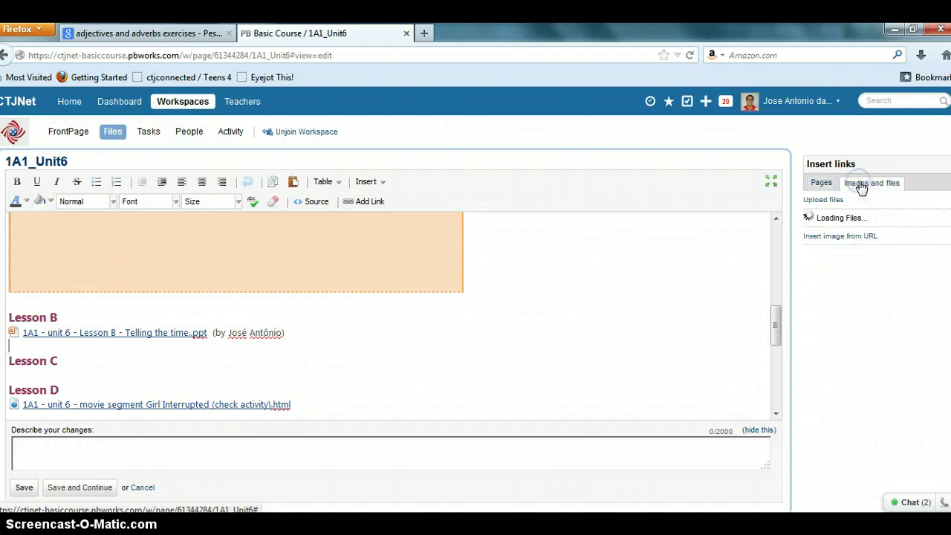
click(823, 200)
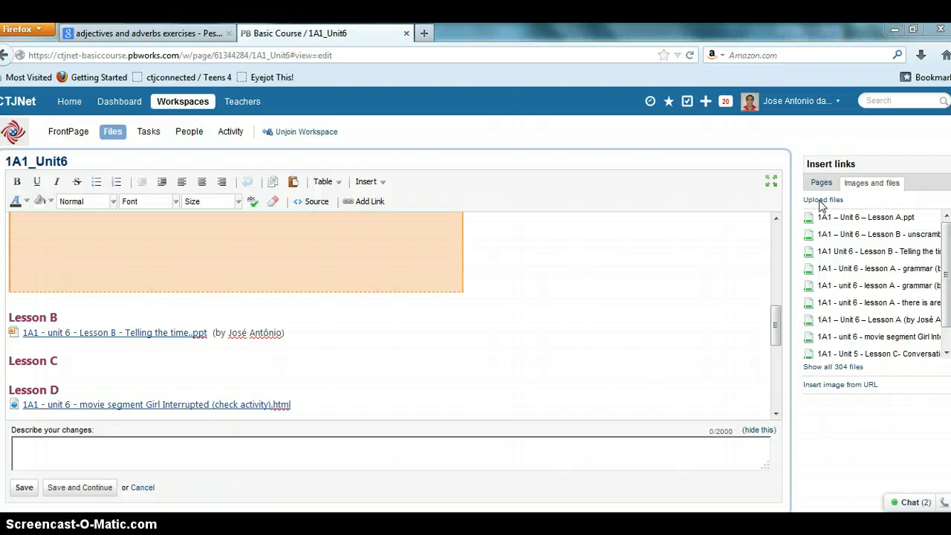
click(829, 201)
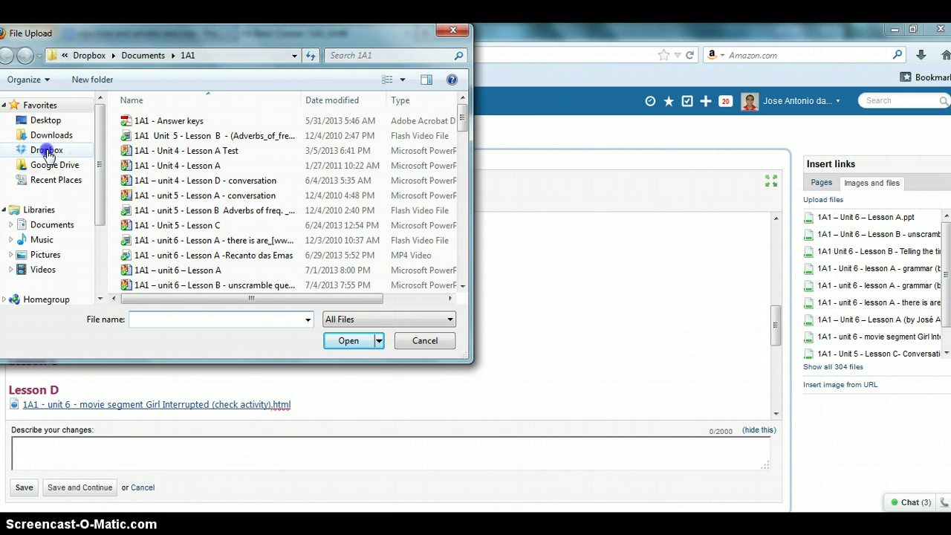
click(47, 151)
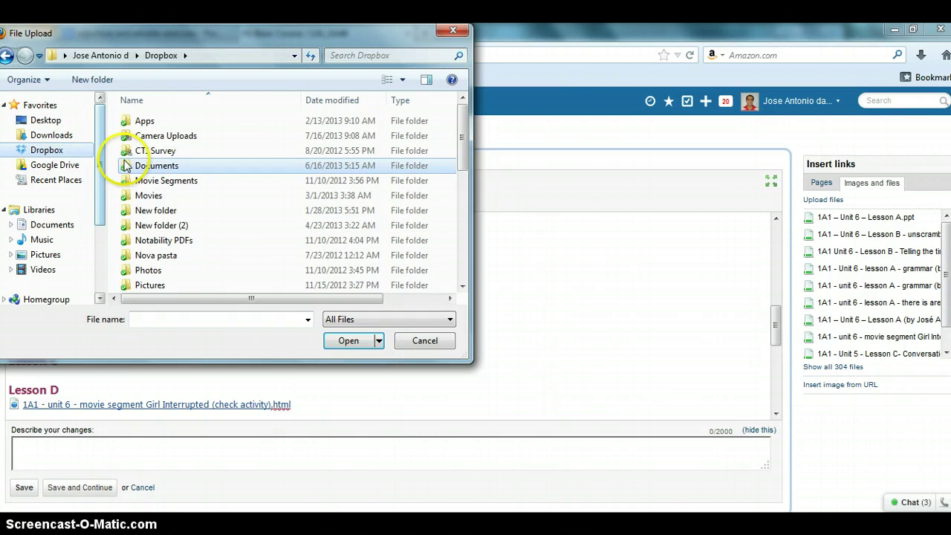
double_click(148, 165)
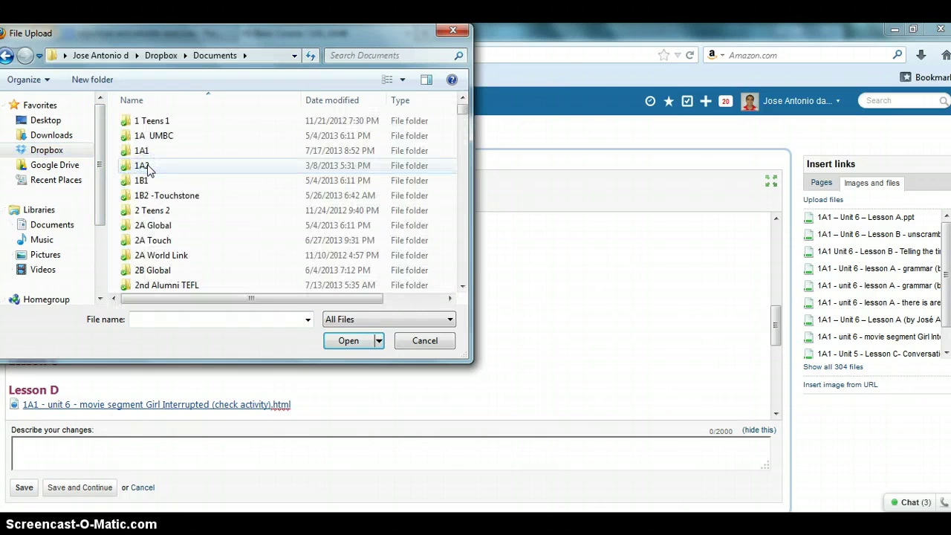
click(146, 152)
double_click(146, 154)
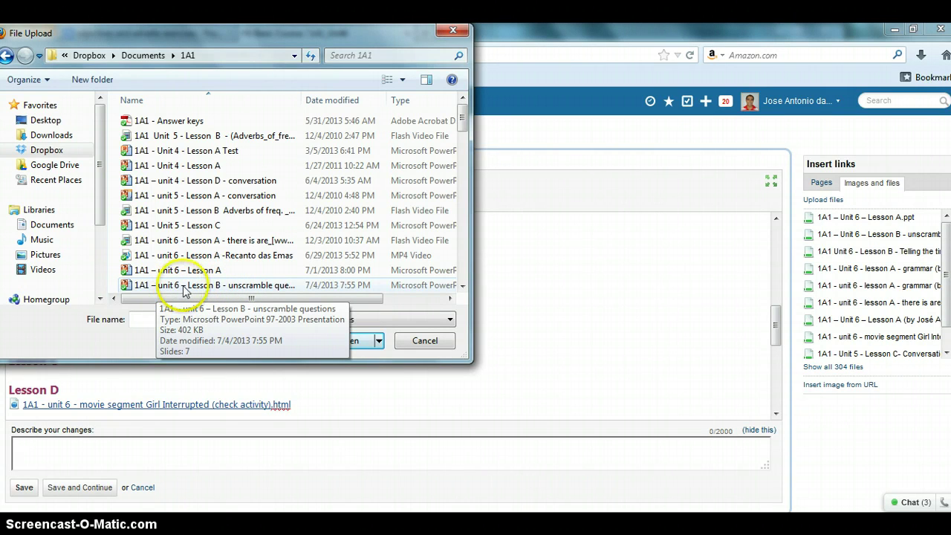
click(186, 285)
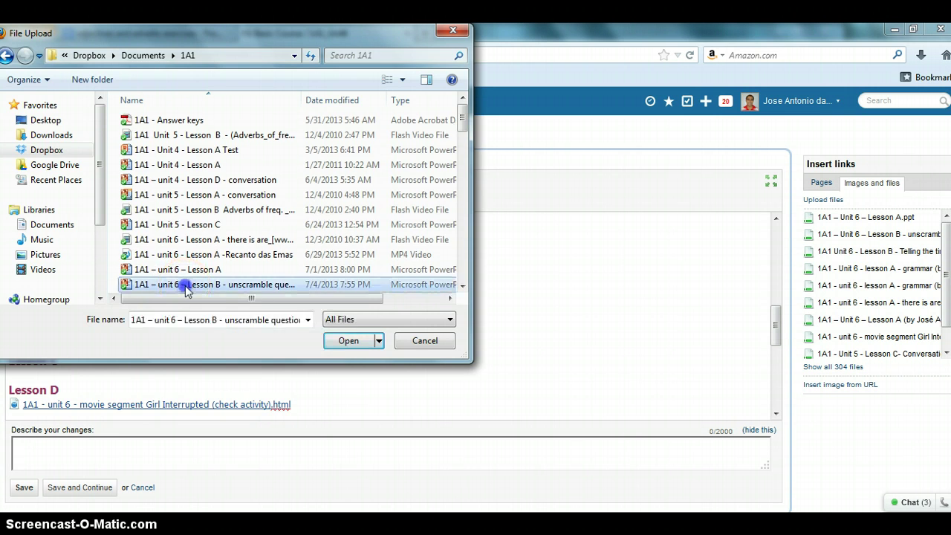
double_click(186, 287)
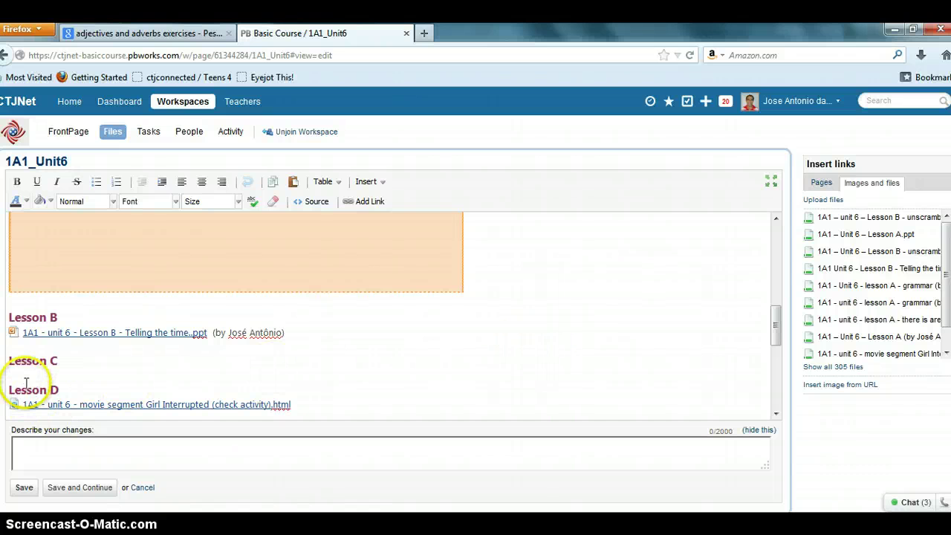
Insert a link to the uploaded unscramble questions presentation on the empty line under Lesson B
click(13, 347)
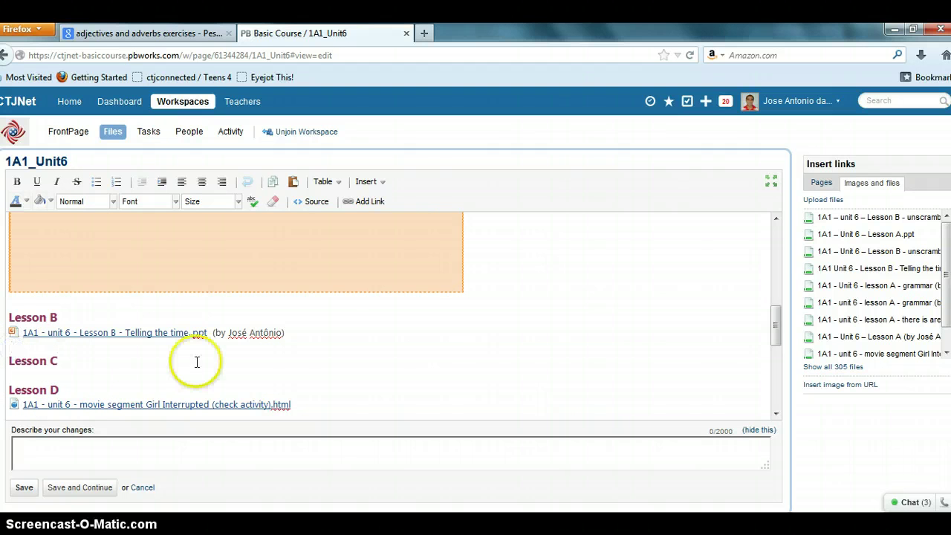
click(847, 219)
drag(860, 225, 864, 225)
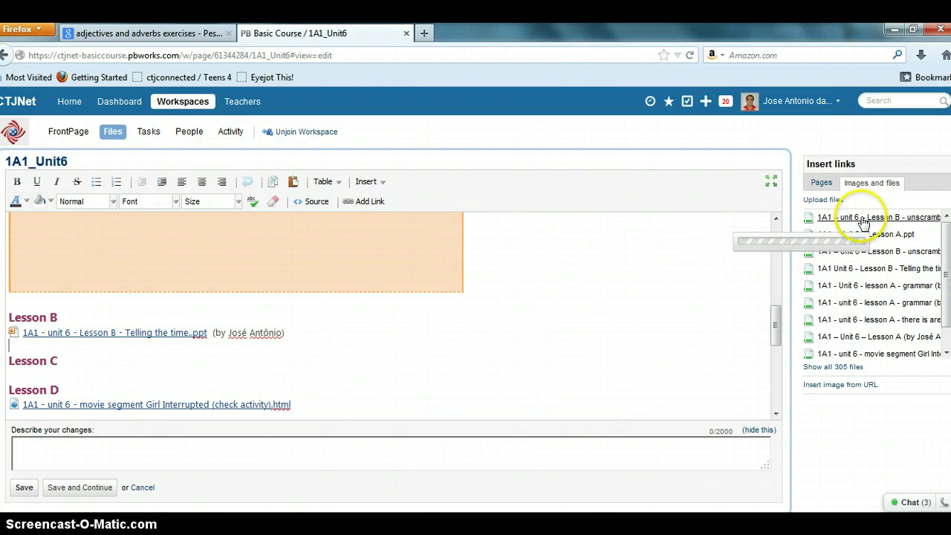
click(863, 222)
click(398, 392)
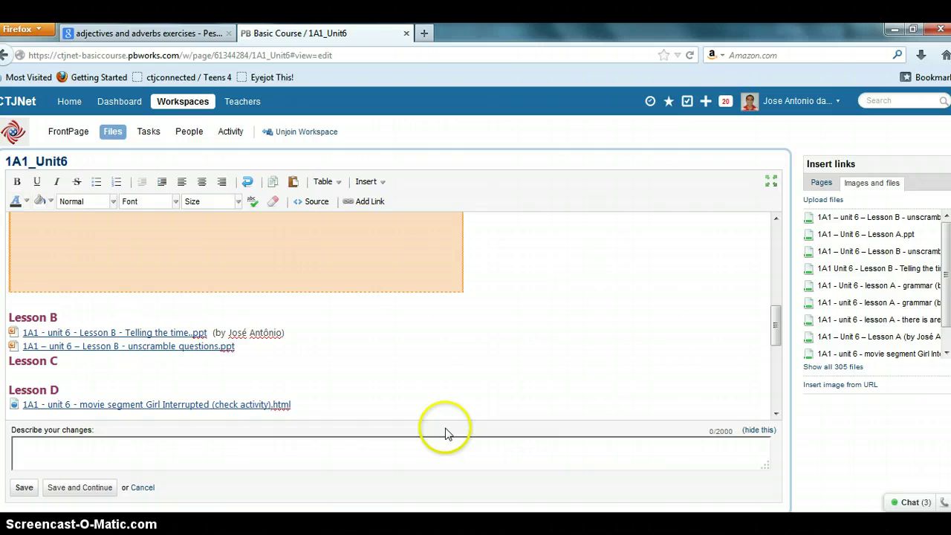
Add a "by" credit with the author's name in parentheses after the new link, save the page and check the Lesson B section
text((by Jos)
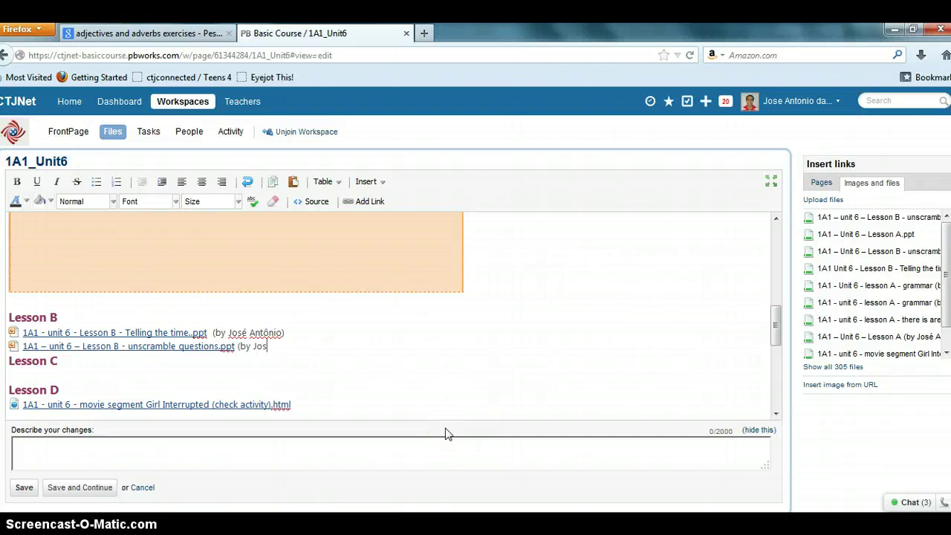
text(Antonio)
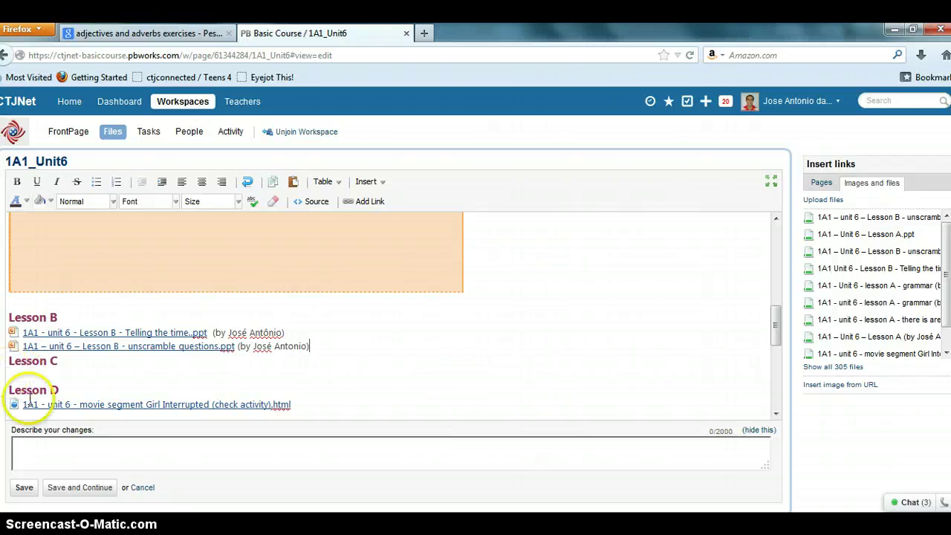
click(24, 488)
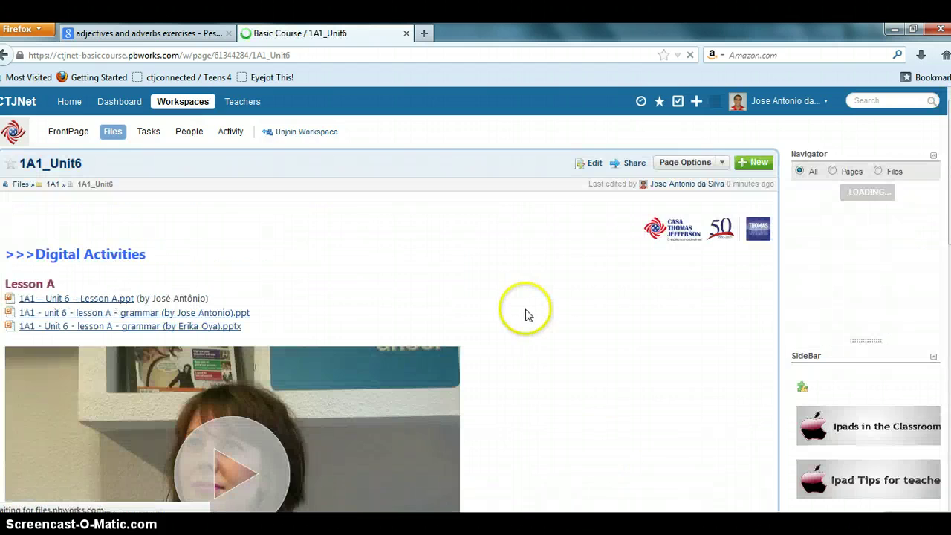
scroll(525, 335, down, 4)
scroll(525, 335, down, 2)
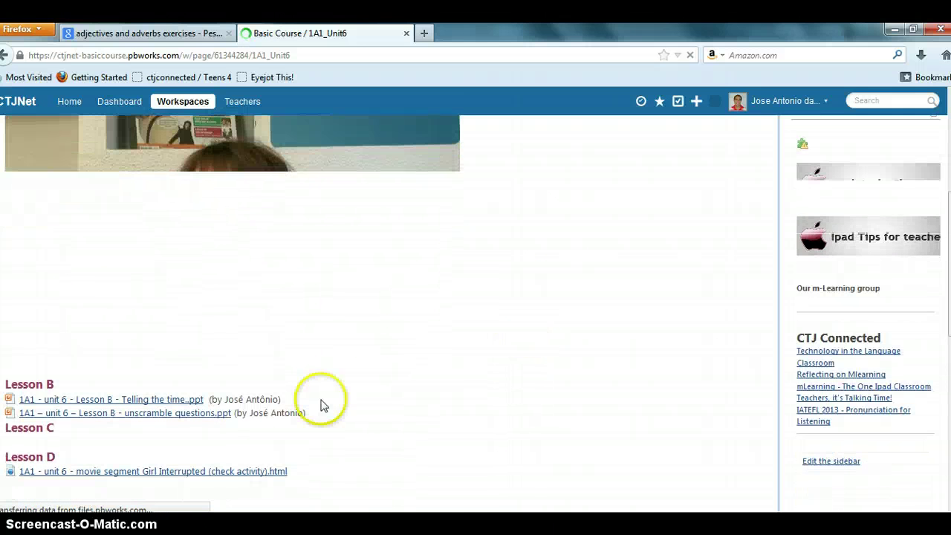